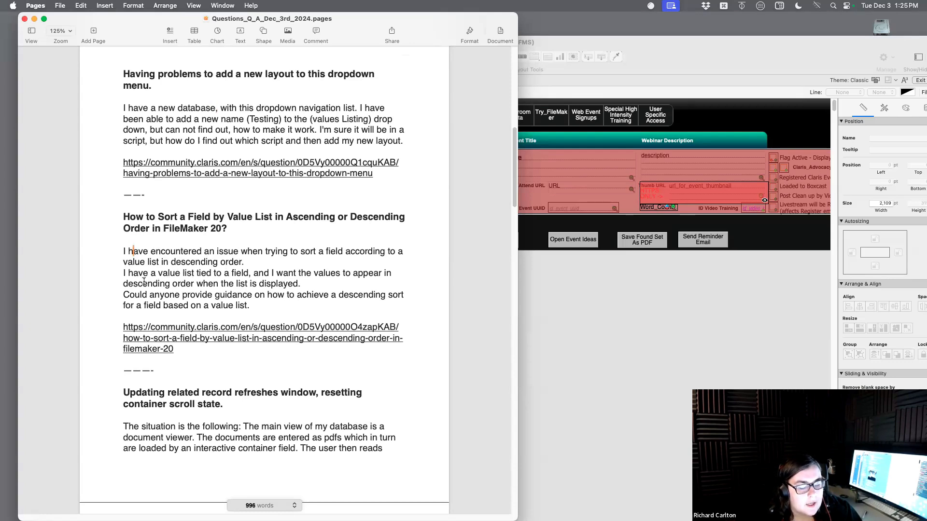
Switch to the FileMaker layout window and clear the Red Internal Event Overlay from the body row
{"action": "left_click", "coordinate": [686, 288]}
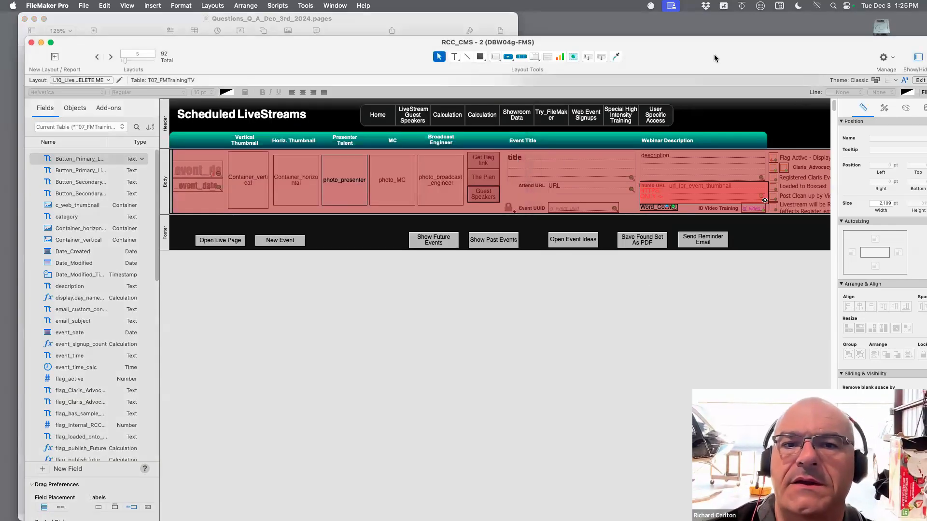
{"action": "left_click_drag", "start_coordinate": [668, 51], "coordinate": [621, 38]}
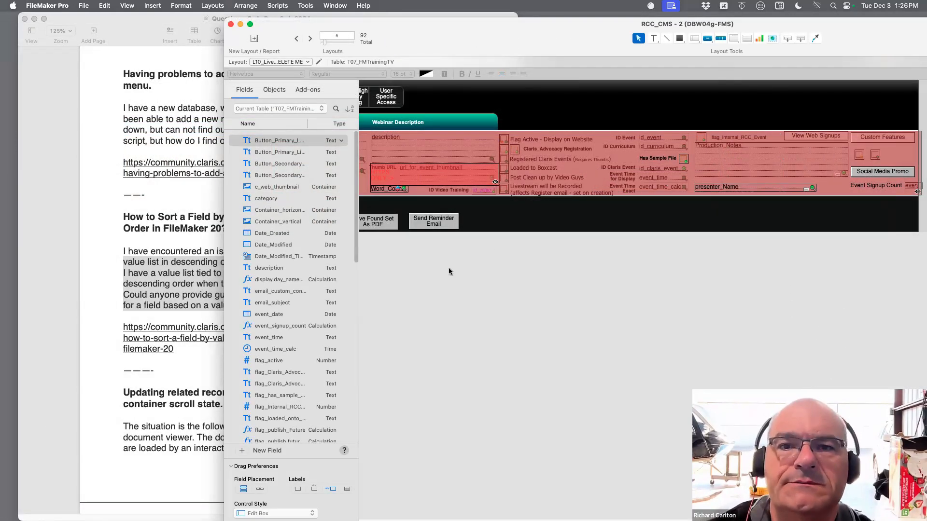
{"action": "double_click", "coordinate": [482, 20]}
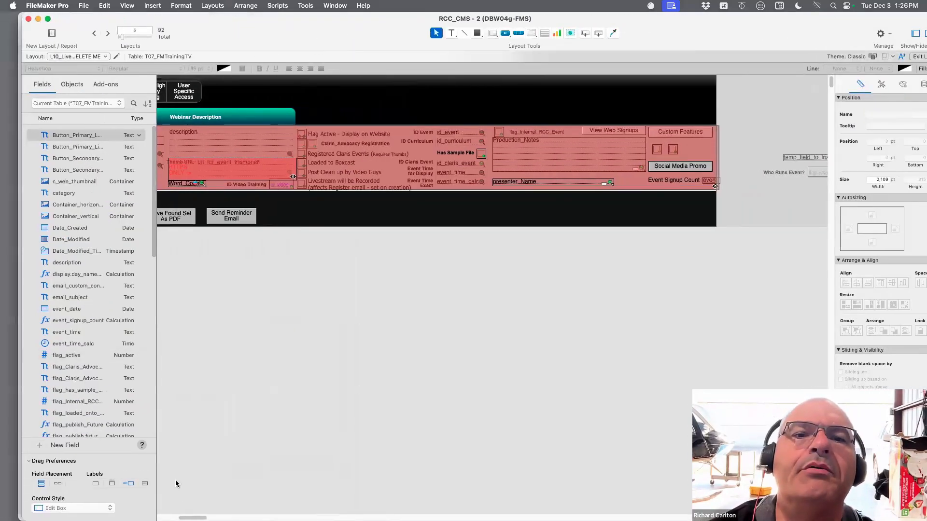
{"action": "scroll", "coordinate": [285, 410], "scroll_direction": "left", "scroll_amount": 10}
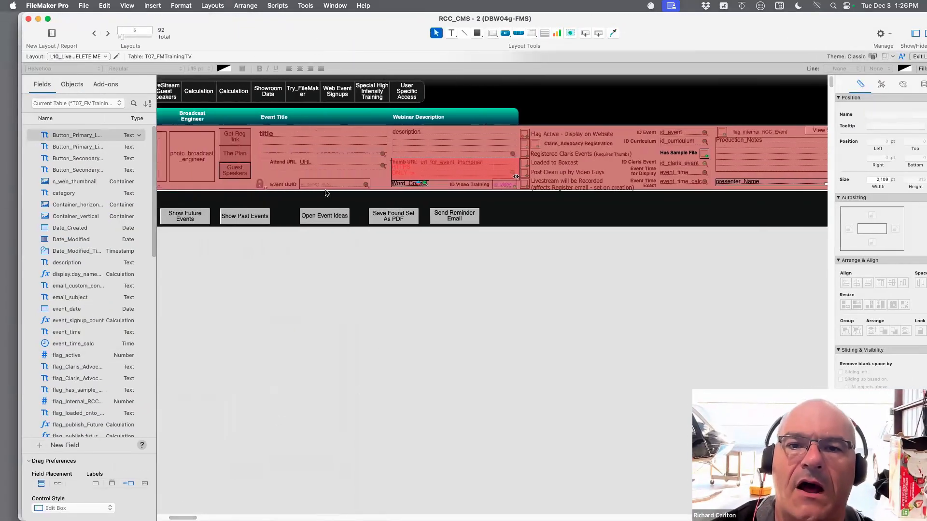
{"action": "left_click", "coordinate": [334, 140]}
{"action": "left_click_drag", "start_coordinate": [795, 36], "coordinate": [705, 25]}
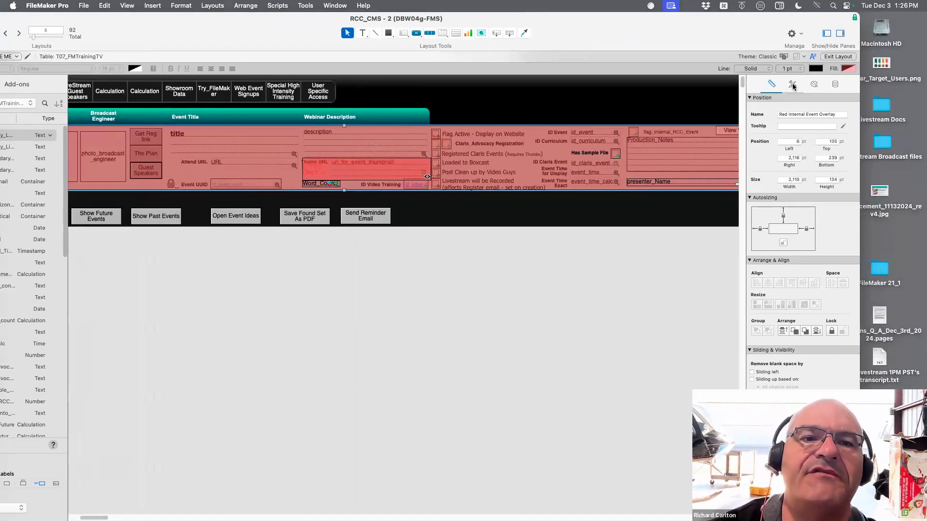
Try moving the grey event overlay far off the right side of the layout and undo the move
{"action": "left_click", "coordinate": [355, 139]}
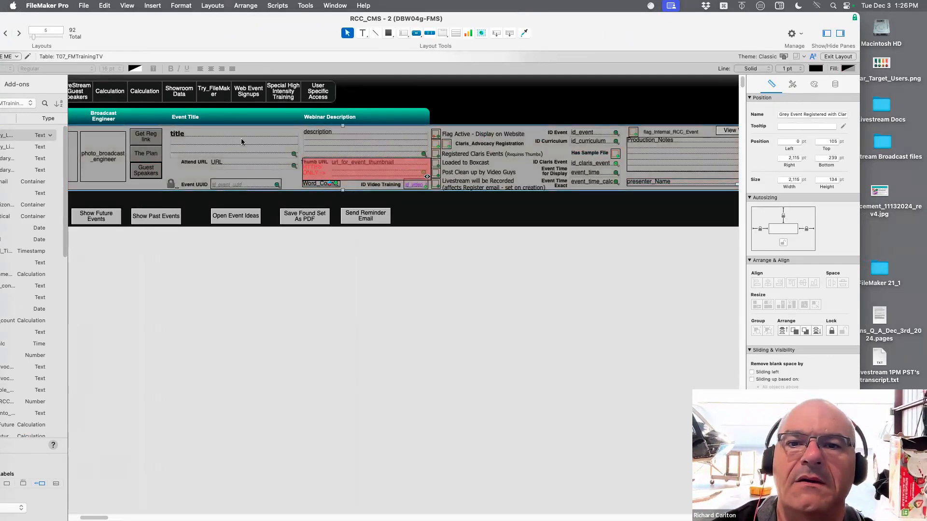
{"action": "left_click_drag", "start_coordinate": [235, 168], "coordinate": [656, 148]}
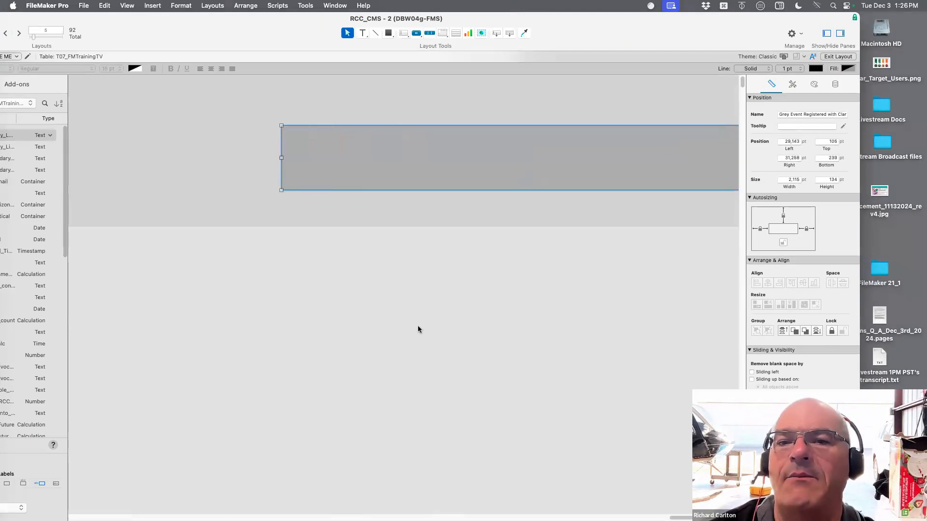
{"action": "left_click_drag", "start_coordinate": [197, 18], "coordinate": [291, 14]}
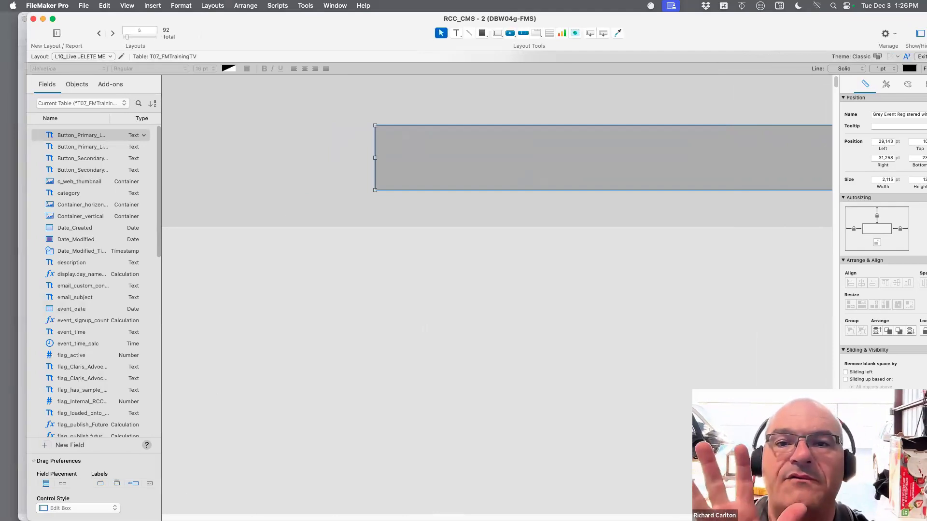
{"action": "key", "text": "super+z"}
{"action": "left_click_drag", "start_coordinate": [666, 517], "coordinate": [86, 481]}
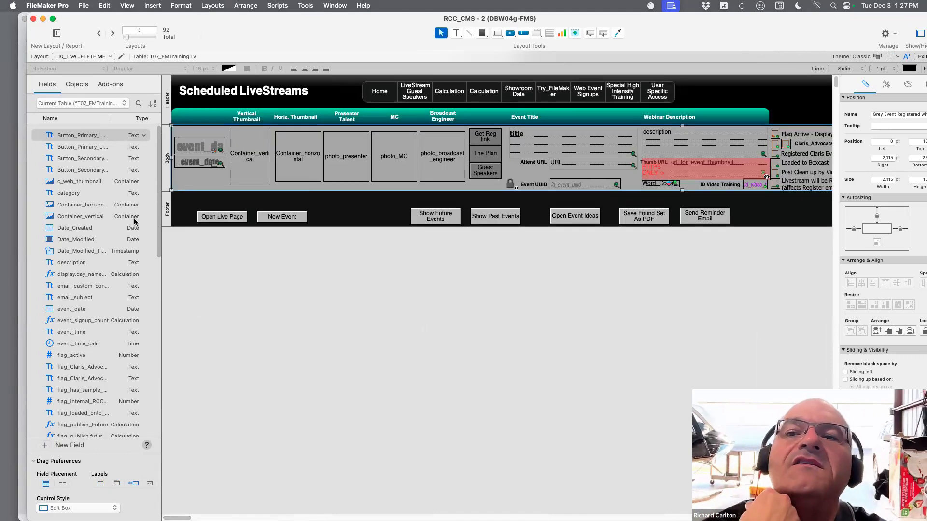
Hide the grey event overlay from view in the layout's object list
{"action": "left_click", "coordinate": [72, 85]}
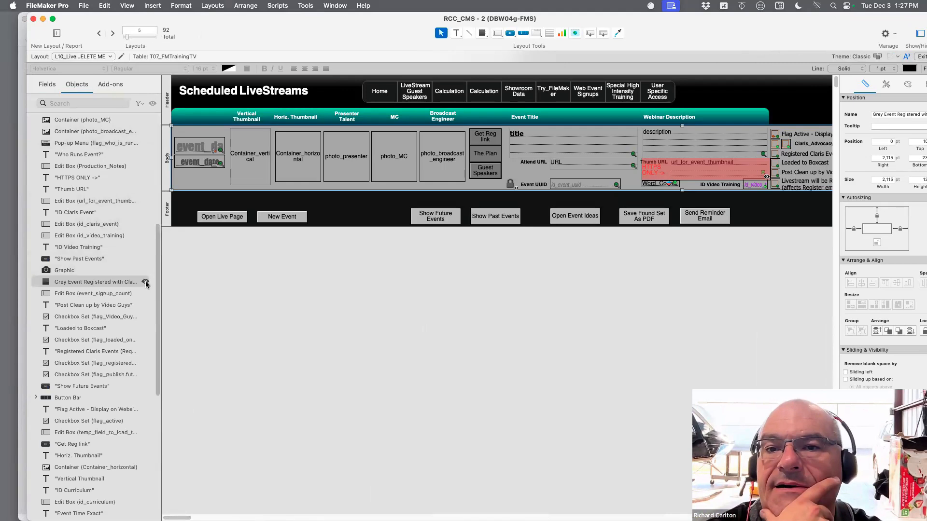
{"action": "left_click", "coordinate": [145, 283]}
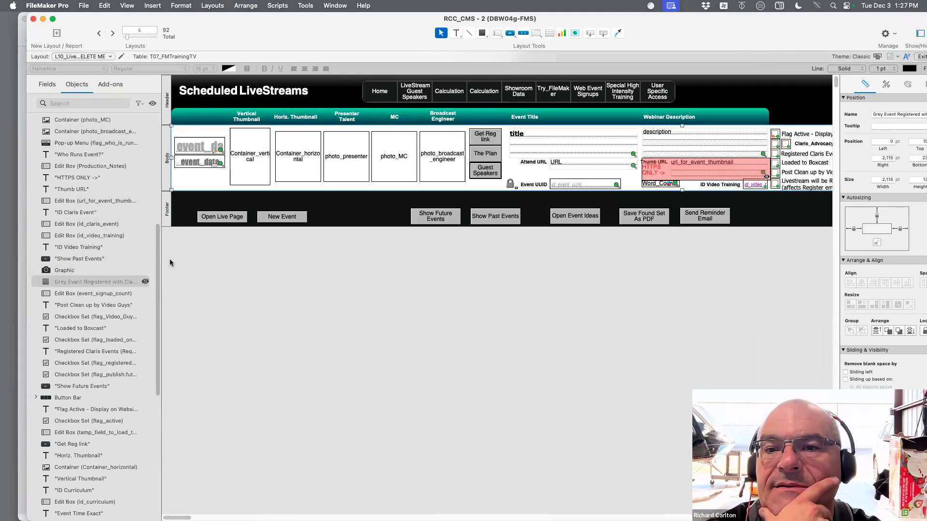
Paste a copy of the title field, move it into the body row, and delete the copy
{"action": "left_click", "coordinate": [562, 141]}
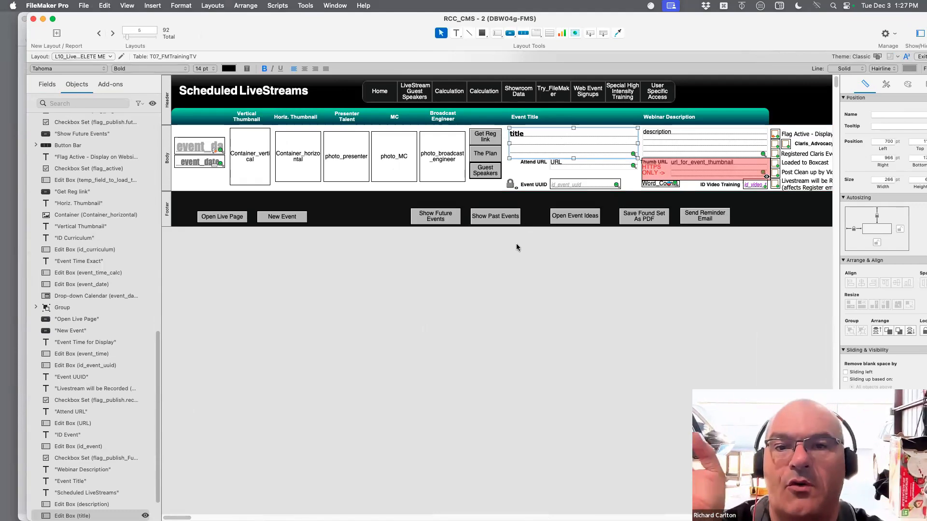
{"action": "key", "text": "super+v"}
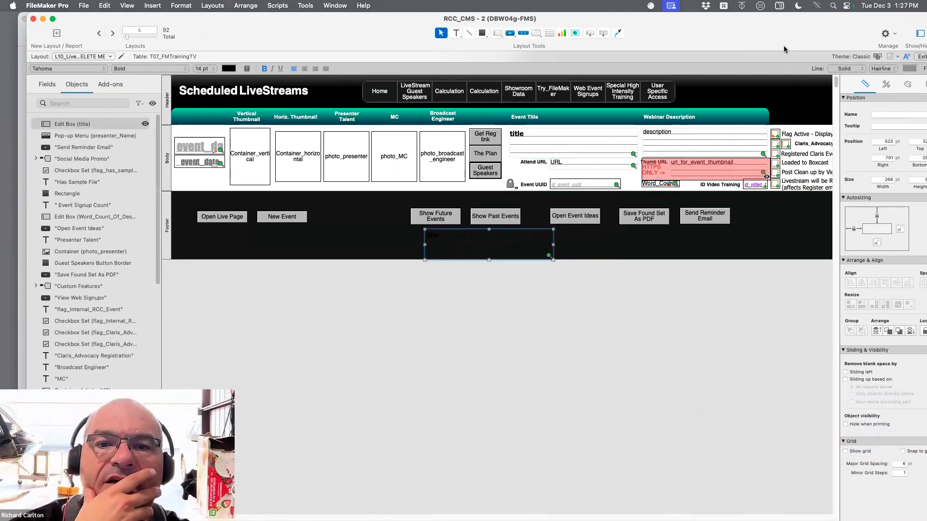
{"action": "left_click_drag", "start_coordinate": [716, 37], "coordinate": [595, 37]}
{"action": "left_click_drag", "start_coordinate": [399, 233], "coordinate": [435, 165]}
{"action": "left_click_drag", "start_coordinate": [435, 162], "coordinate": [464, 149]}
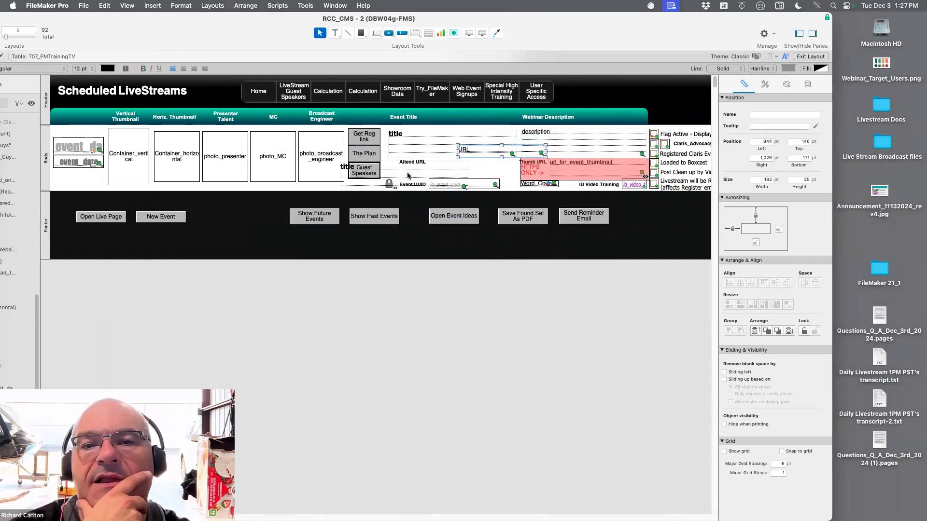
{"action": "left_click", "coordinate": [407, 175]}
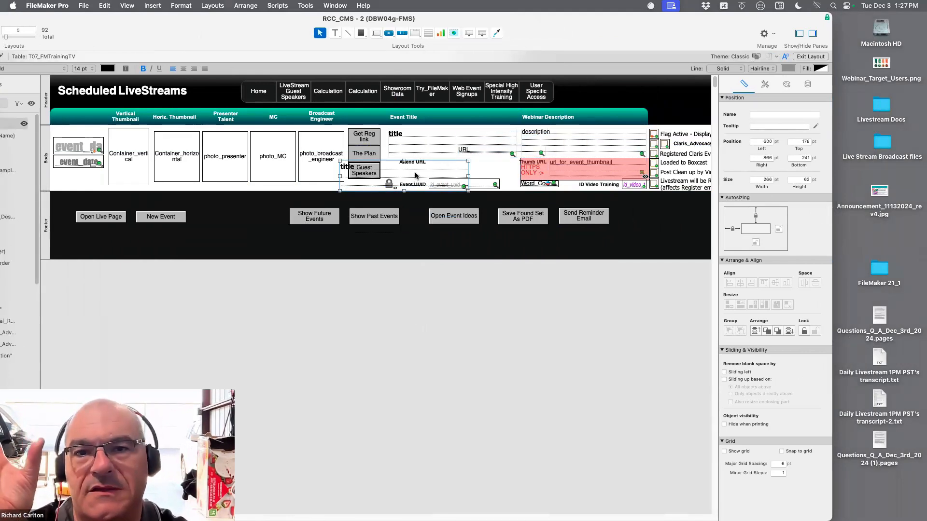
{"action": "key", "text": "Delete"}
Move the URL field beneath the title field, at about 707 pt left and 182 pt top
{"action": "left_click_drag", "start_coordinate": [498, 153], "coordinate": [429, 170]}
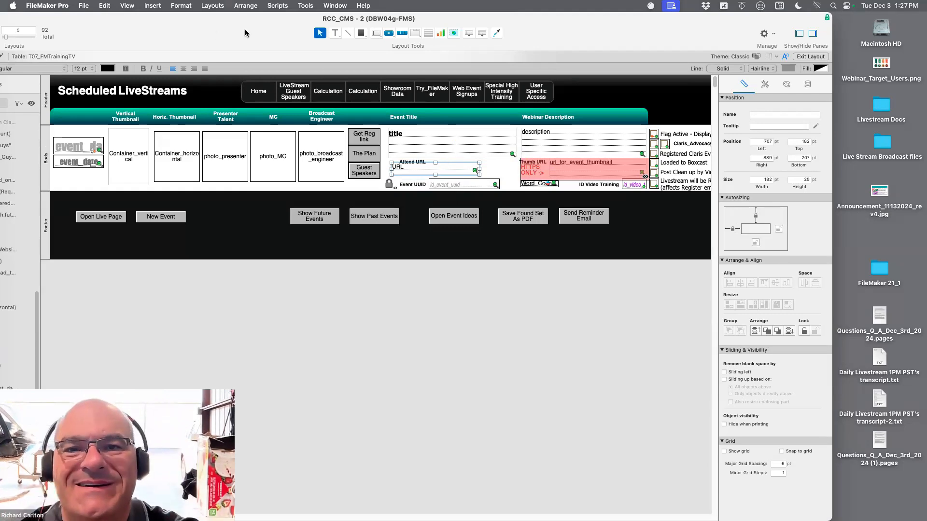
{"action": "left_click_drag", "start_coordinate": [245, 30], "coordinate": [340, 37]}
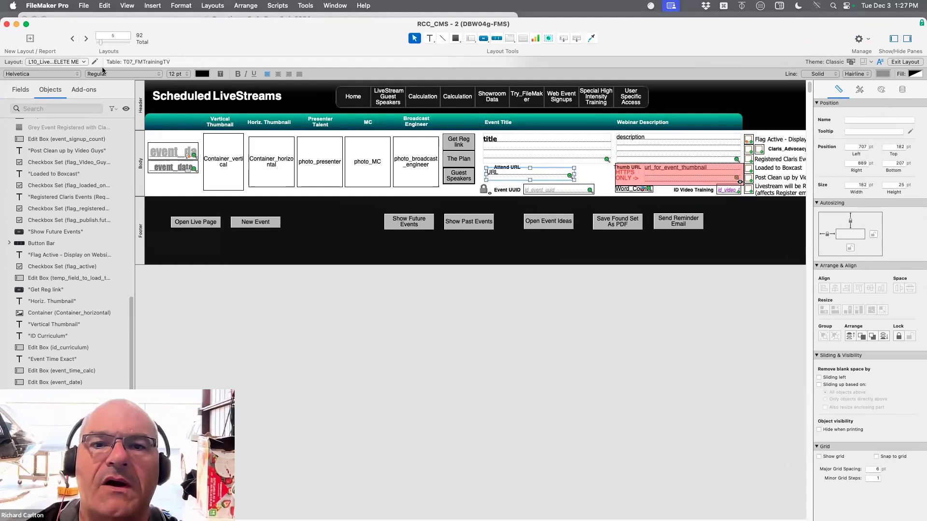
{"action": "left_click", "coordinate": [542, 149]}
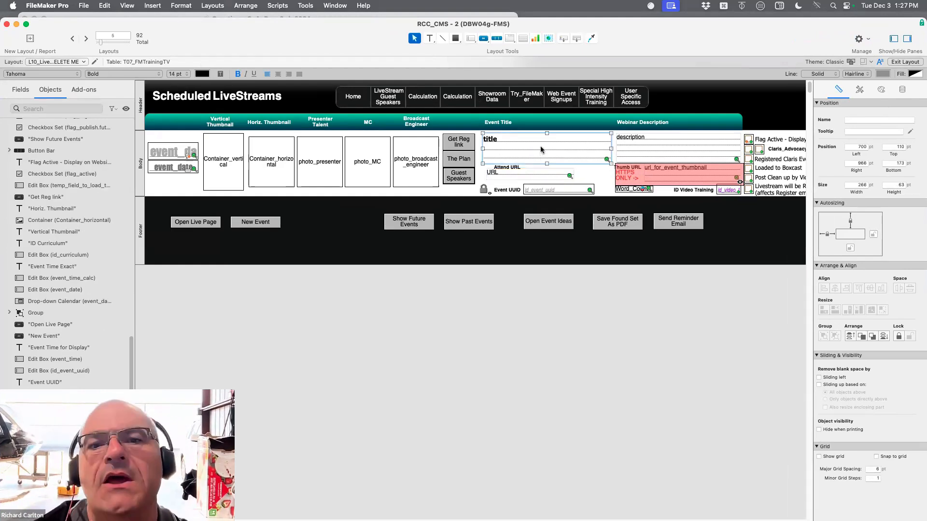
{"action": "double_click", "coordinate": [541, 149]}
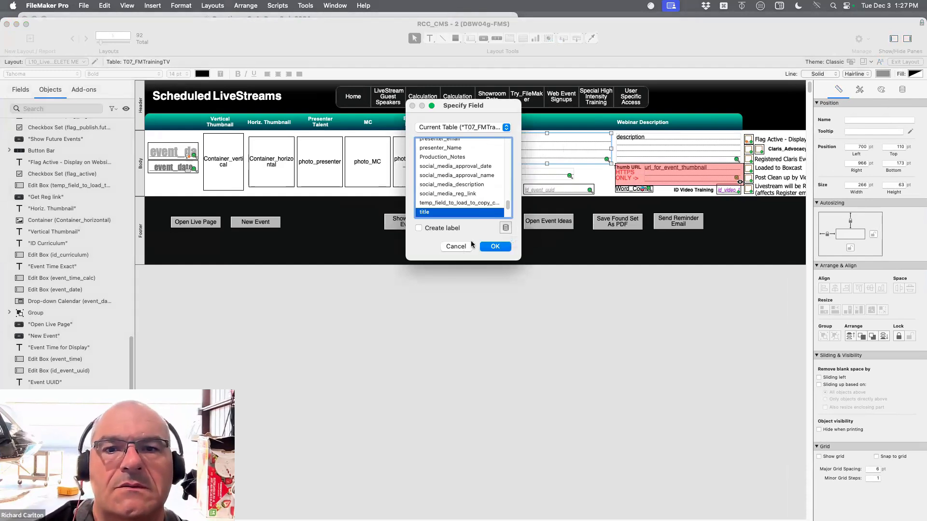
{"action": "left_click", "coordinate": [455, 247]}
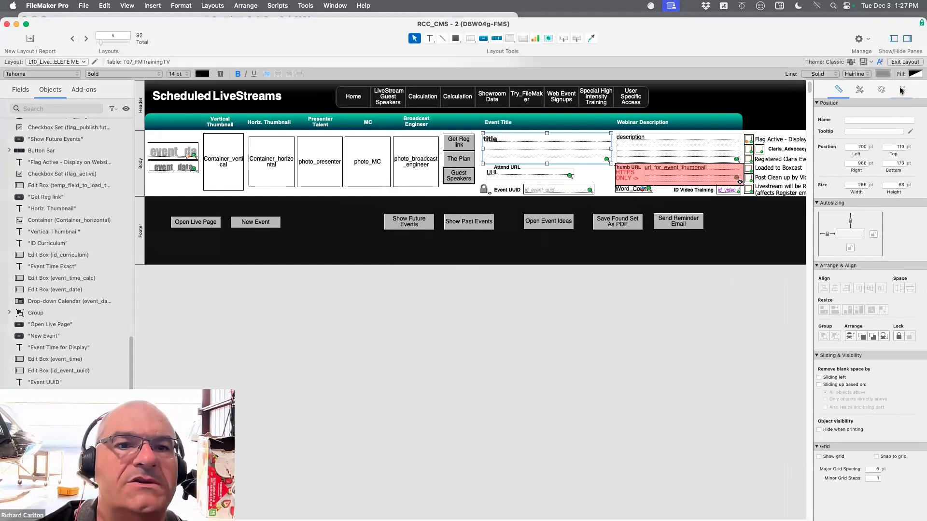
{"action": "left_click", "coordinate": [901, 91]}
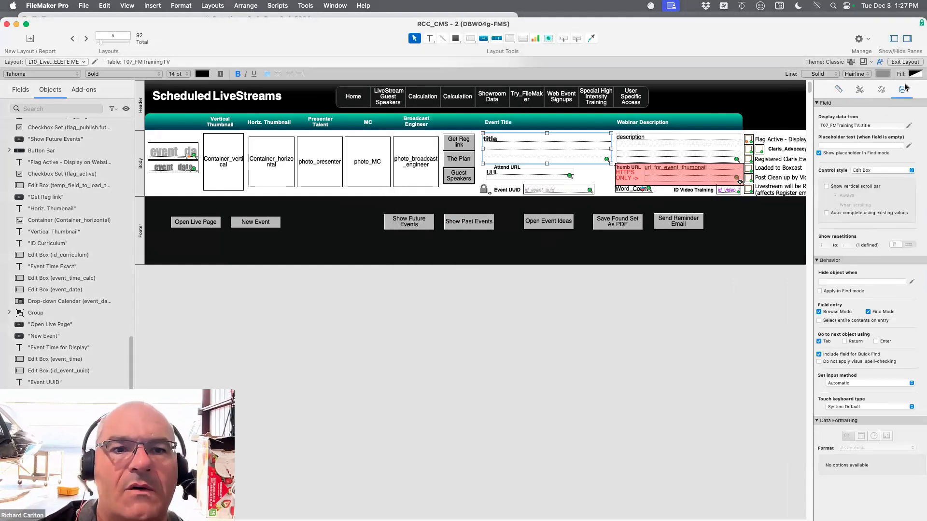
{"action": "left_click", "coordinate": [882, 171]}
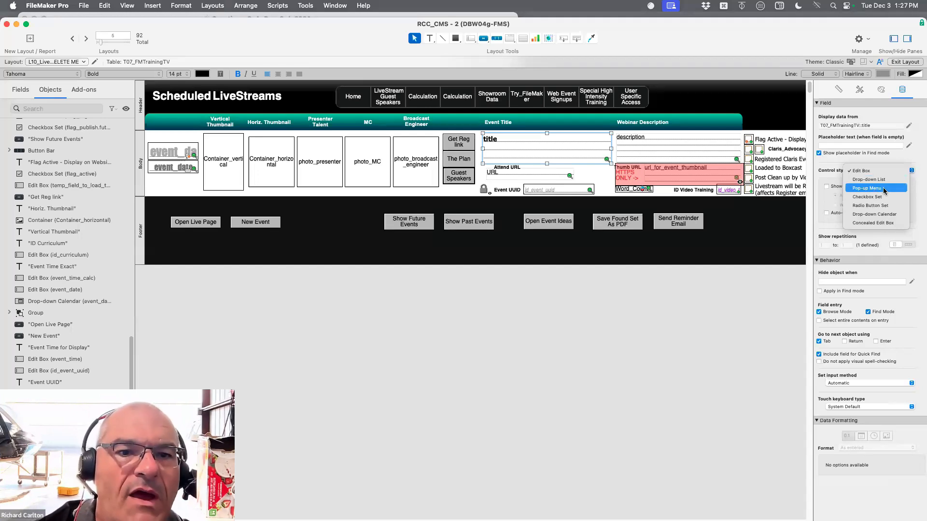
{"action": "left_click", "coordinate": [884, 189]}
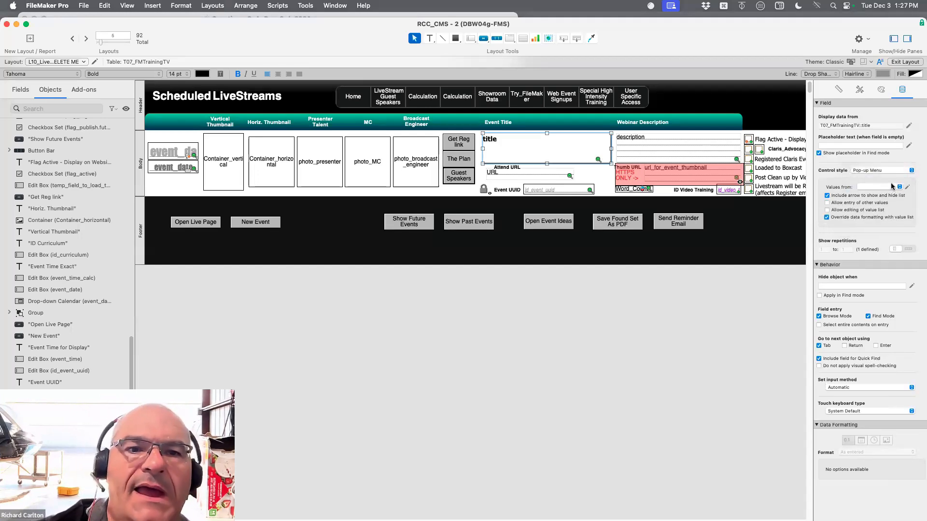
{"action": "left_click", "coordinate": [892, 188]}
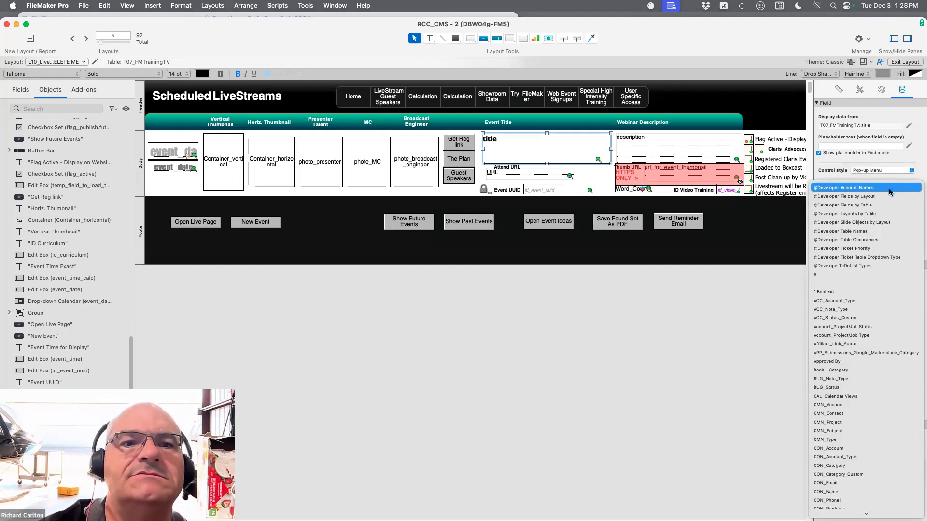
{"action": "left_click", "coordinate": [890, 189]}
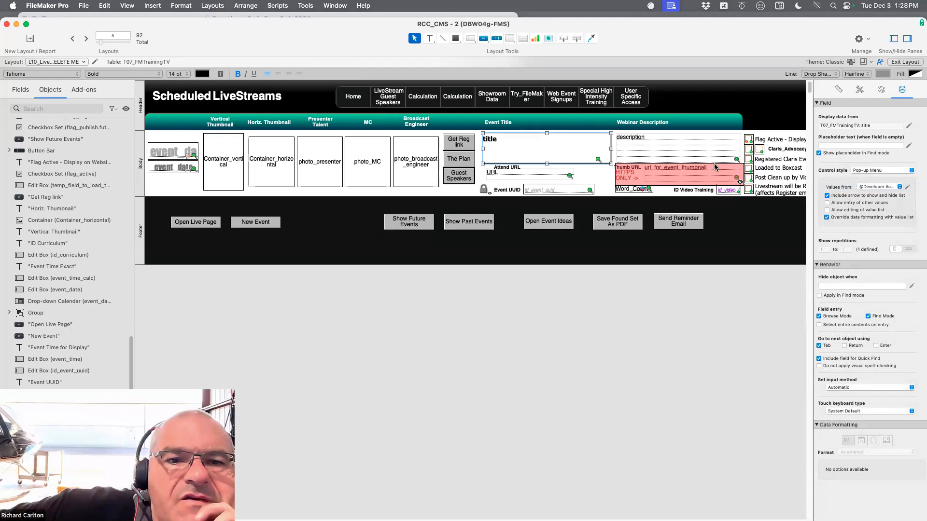
Open the value list manager for the title field's pop-up menu and enlarge its dialog
{"action": "left_click", "coordinate": [908, 187]}
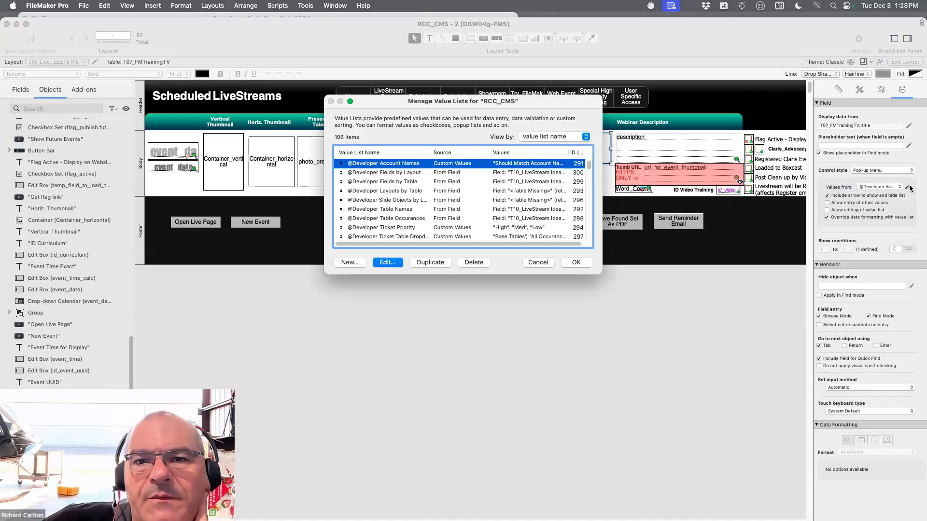
{"action": "left_click_drag", "start_coordinate": [595, 277], "coordinate": [746, 307]}
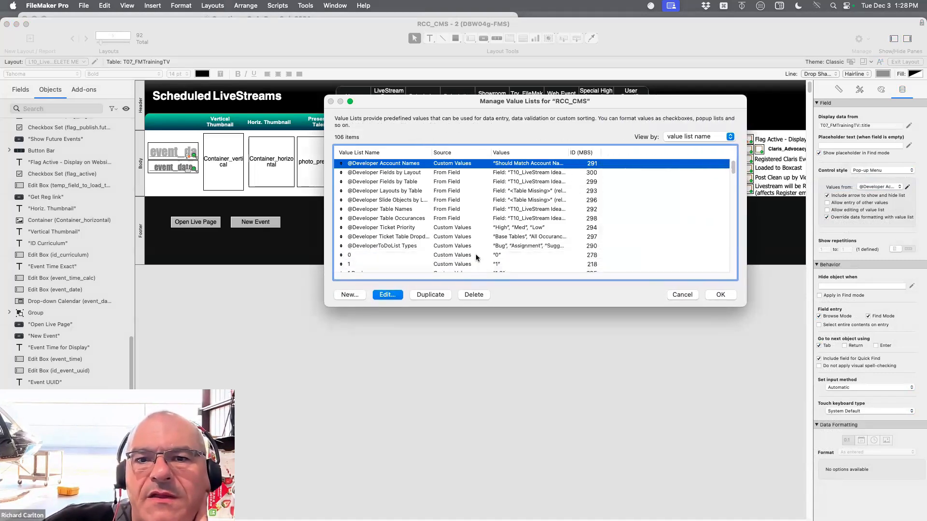
{"action": "left_click", "coordinate": [388, 295]}
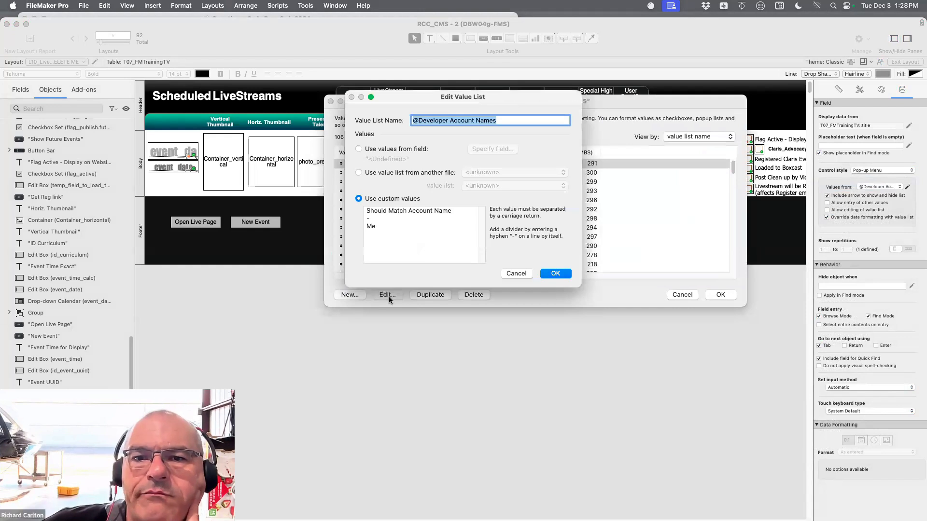
{"action": "left_click", "coordinate": [389, 153]}
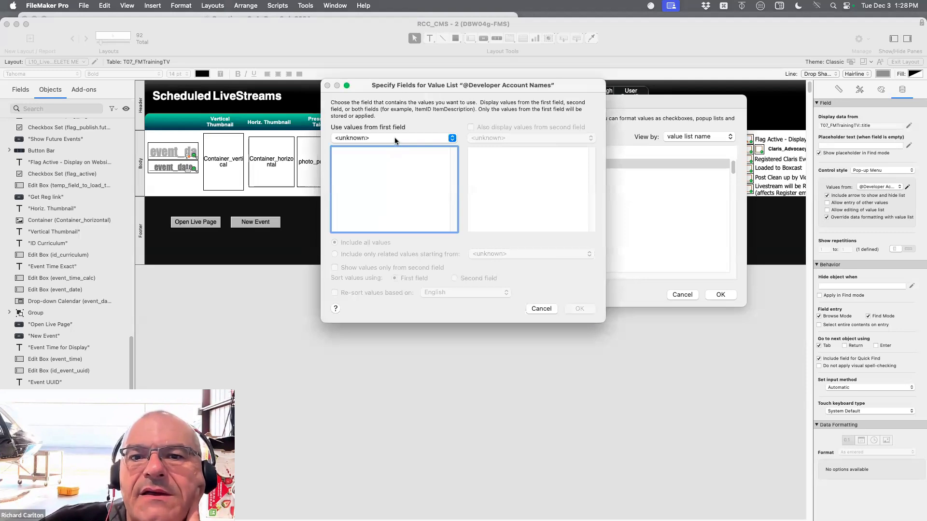
{"action": "left_click", "coordinate": [395, 139]}
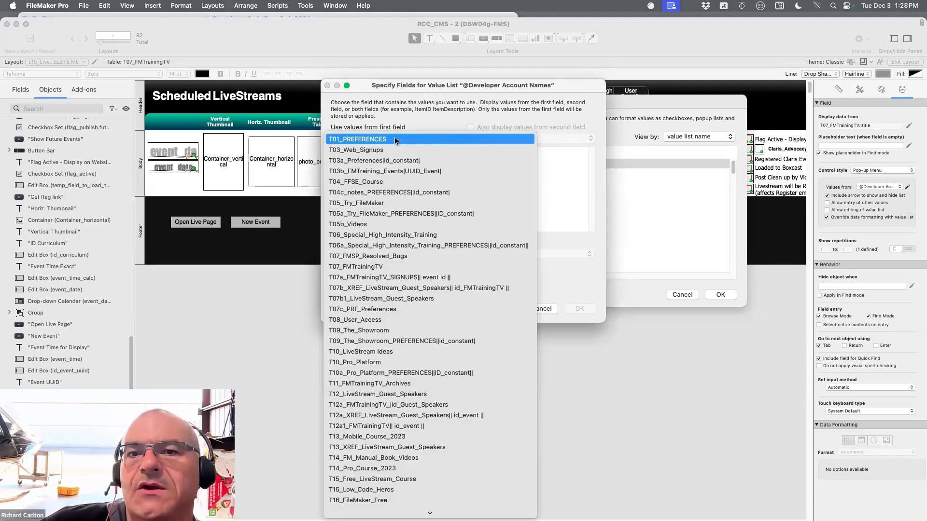
{"action": "left_click", "coordinate": [395, 140]}
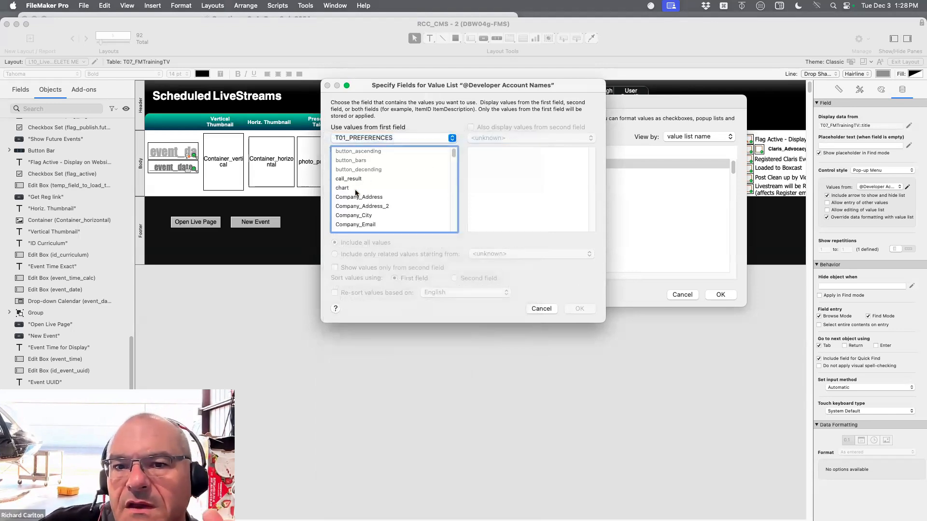
{"action": "left_click", "coordinate": [413, 179]}
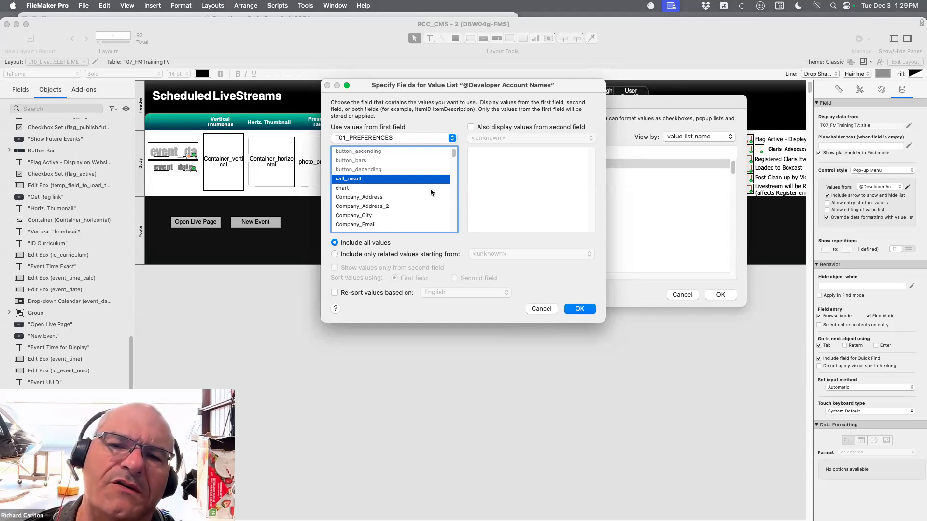
{"action": "left_click", "coordinate": [397, 137]}
{"action": "left_click", "coordinate": [397, 137]}
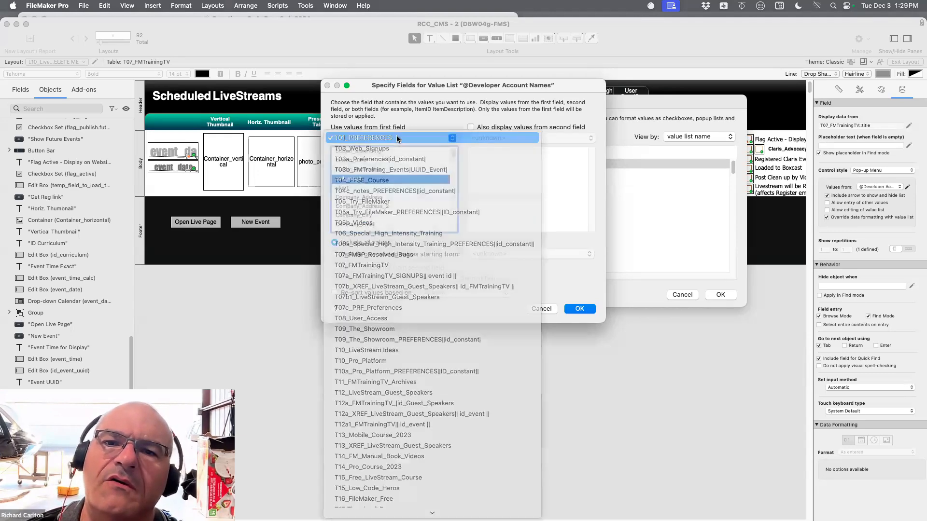
{"action": "left_click_drag", "start_coordinate": [485, 87], "coordinate": [410, 90]}
{"action": "left_click", "coordinate": [466, 312]}
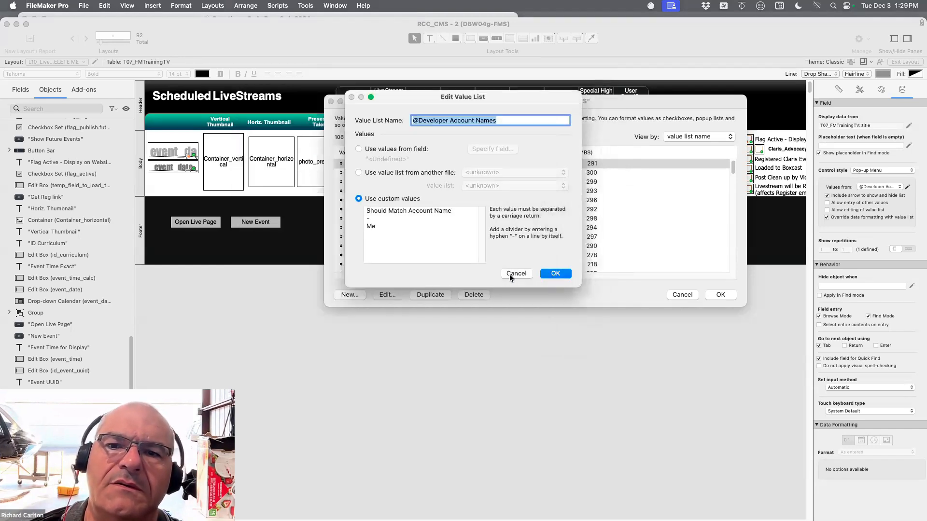
{"action": "left_click", "coordinate": [513, 275]}
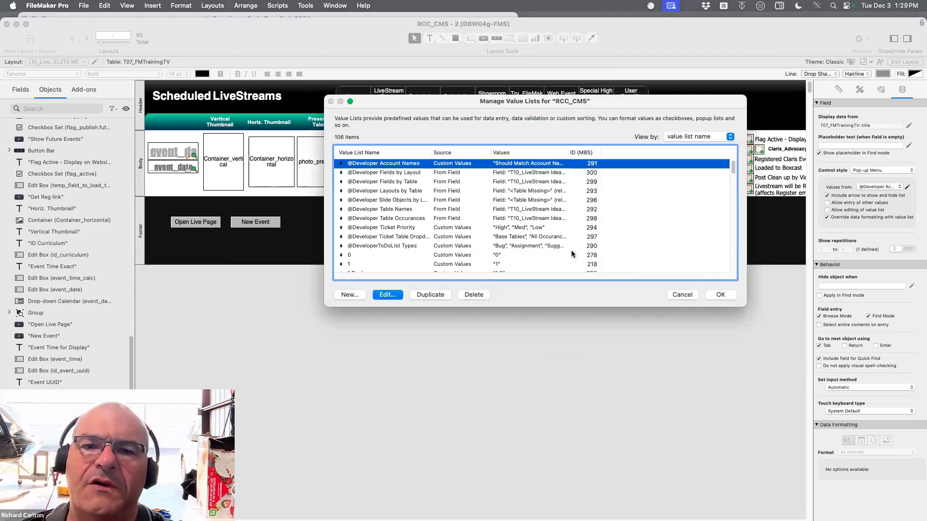
Assign the Account_Project/Job Status value list to the title field's pop-up menu
{"action": "scroll", "coordinate": [571, 254], "scroll_direction": "down", "scroll_amount": 5}
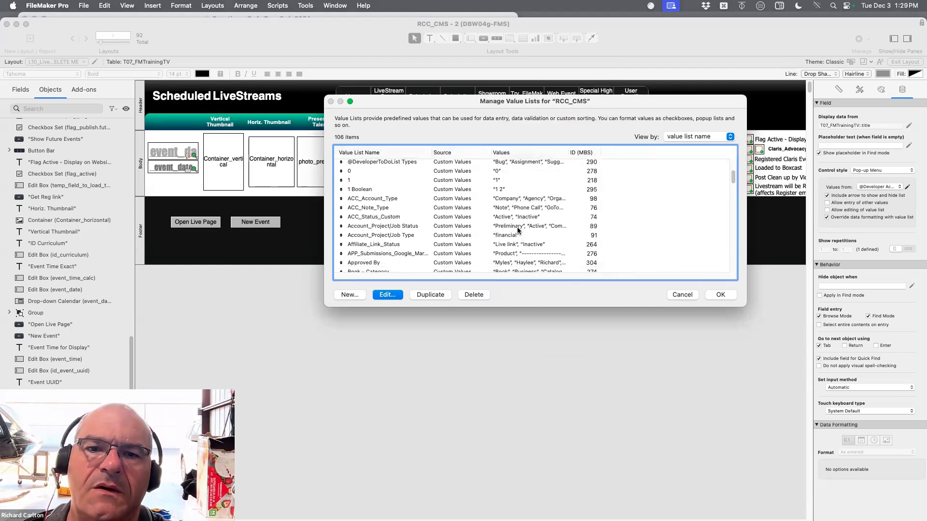
{"action": "left_click", "coordinate": [517, 227]}
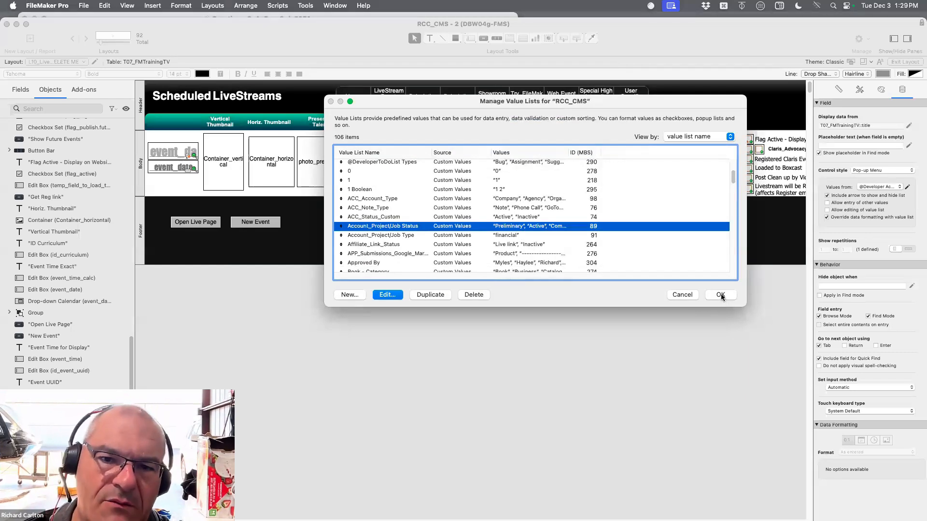
{"action": "left_click", "coordinate": [720, 295]}
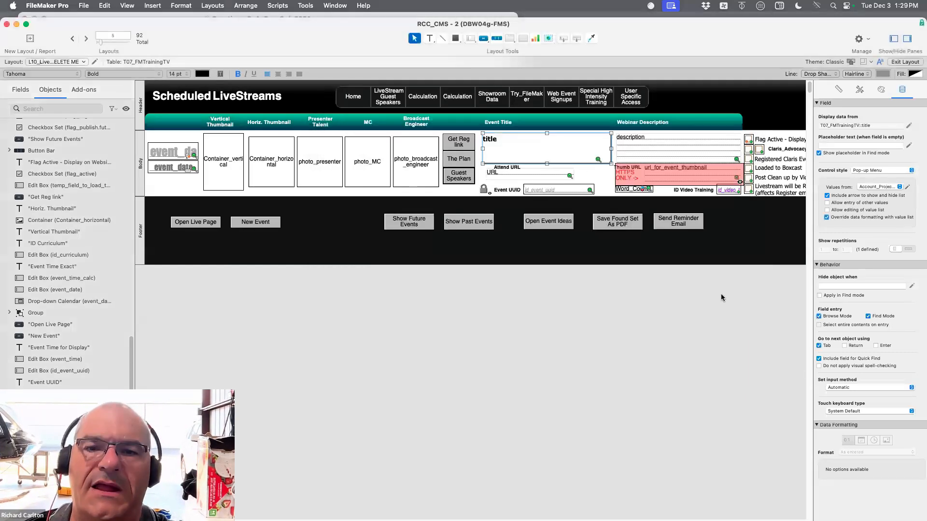
Base the Account_Project/Job Status value list on the category field from T07_FMTrainingTV, including all values
{"action": "left_click", "coordinate": [907, 186]}
{"action": "left_click", "coordinate": [387, 295]}
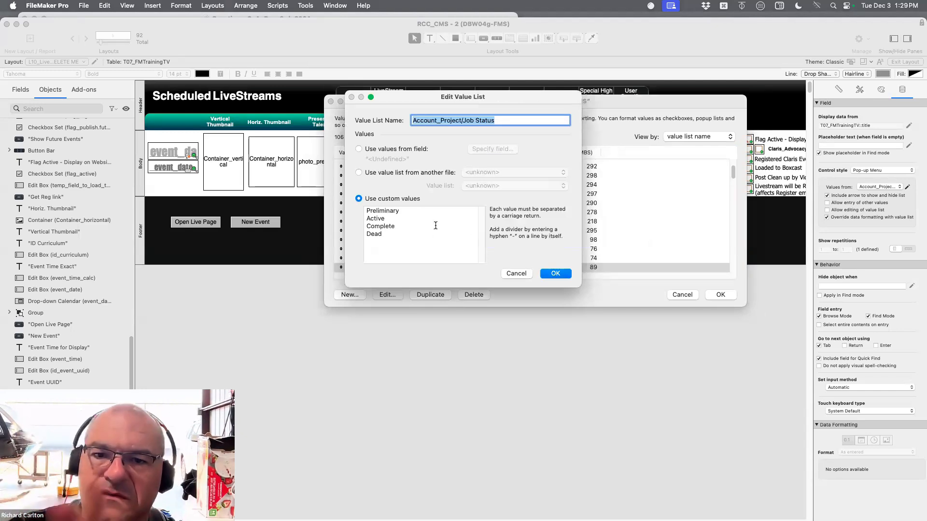
{"action": "key", "text": "Tab"}
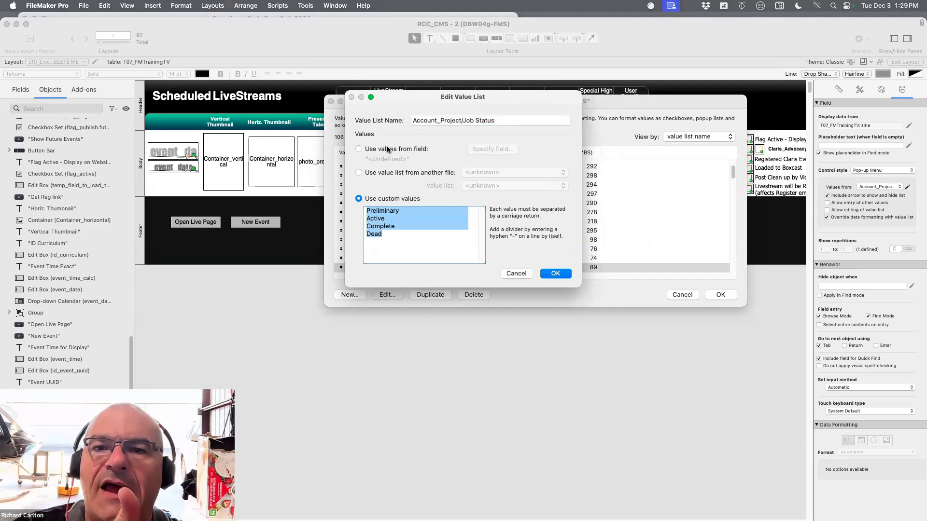
{"action": "left_click", "coordinate": [359, 150]}
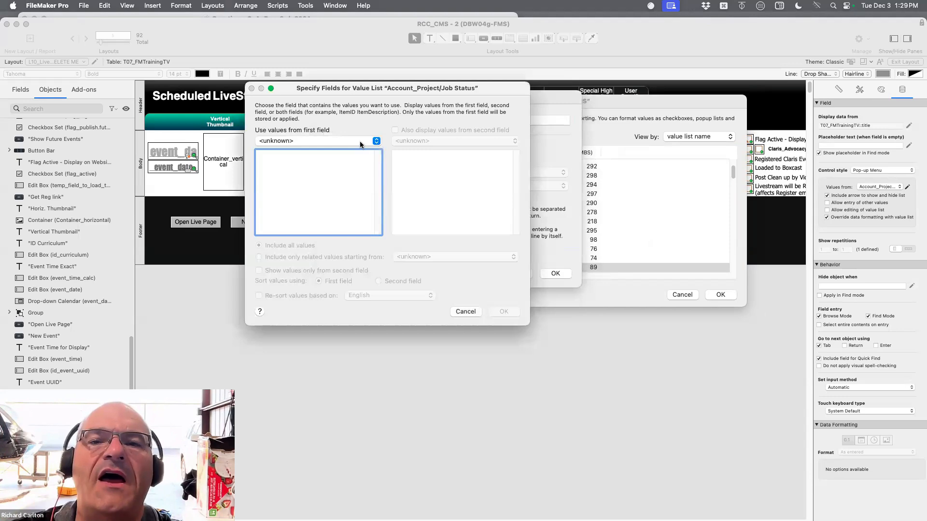
{"action": "left_click", "coordinate": [360, 141]}
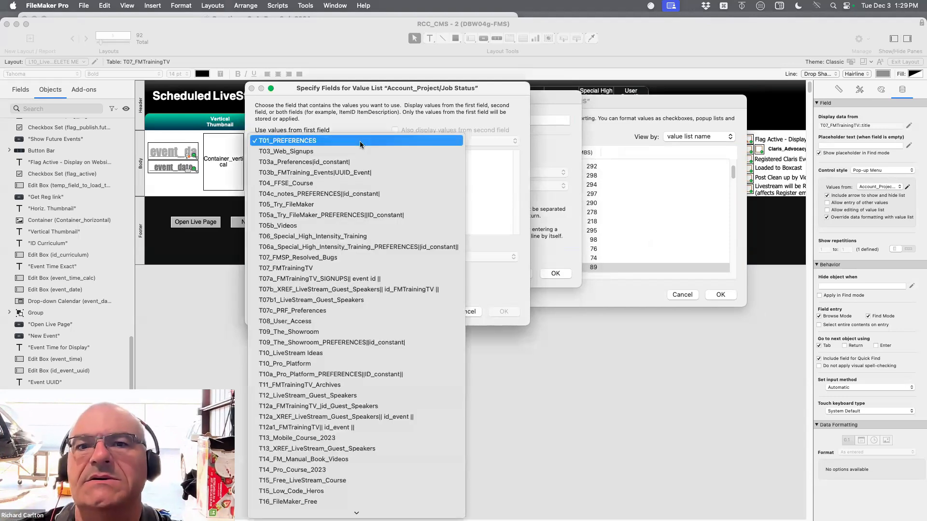
{"action": "left_click", "coordinate": [359, 268]}
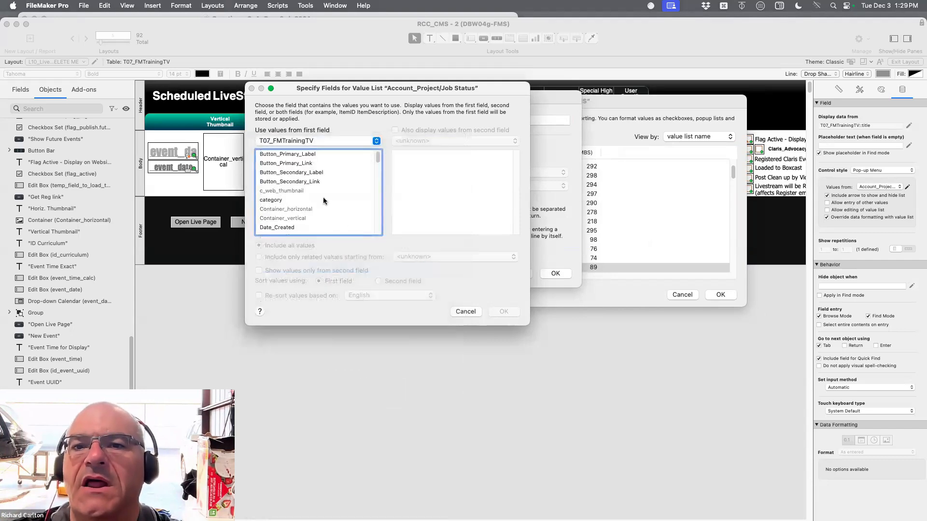
{"action": "left_click", "coordinate": [322, 200]}
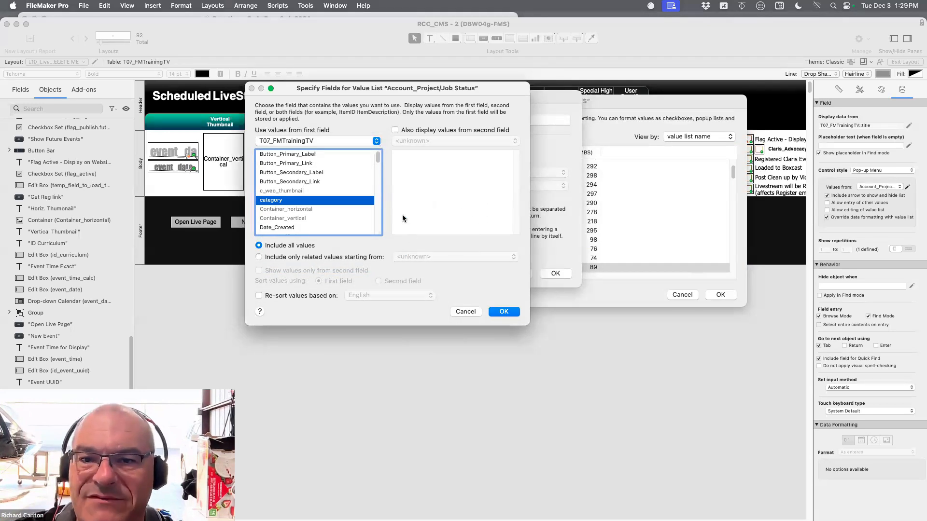
{"action": "left_click", "coordinate": [358, 257]}
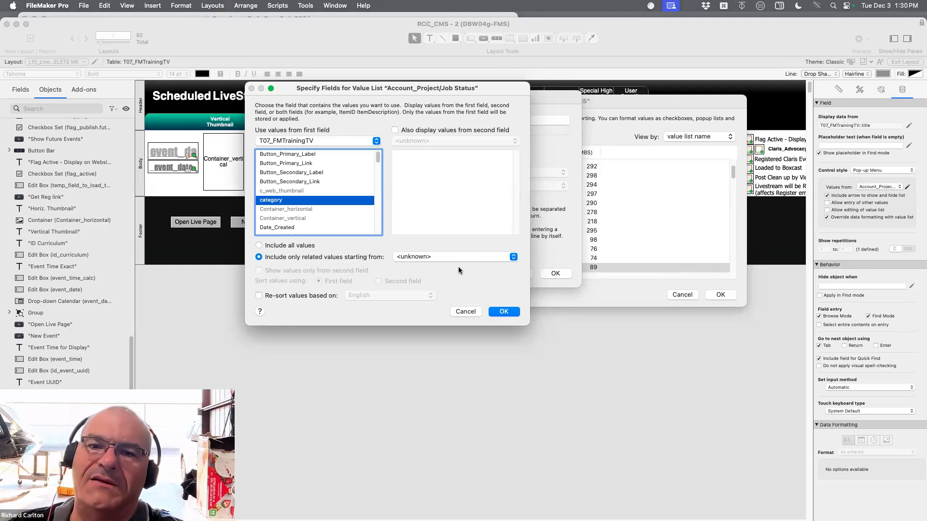
{"action": "left_click", "coordinate": [284, 246]}
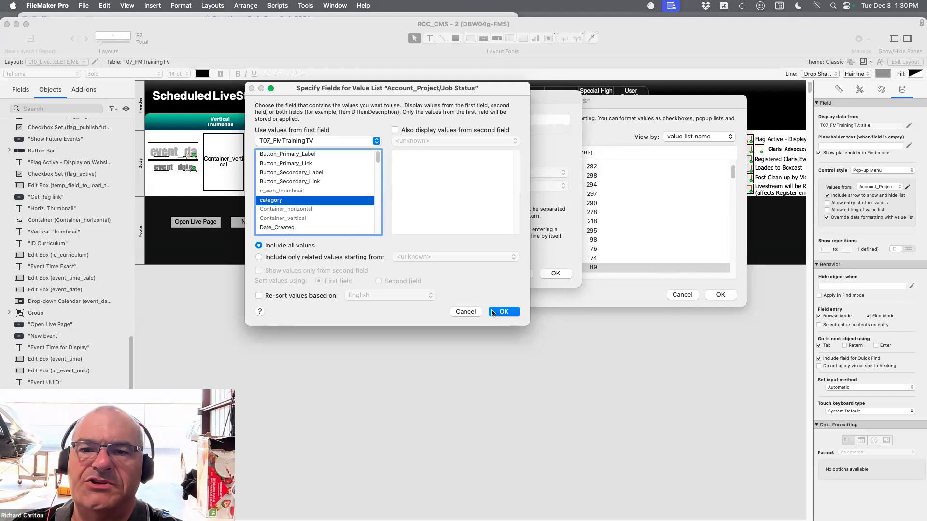
Also display values from Date_Created in T07_FMTrainingTV as the value list's second field
{"action": "left_click", "coordinate": [395, 129]}
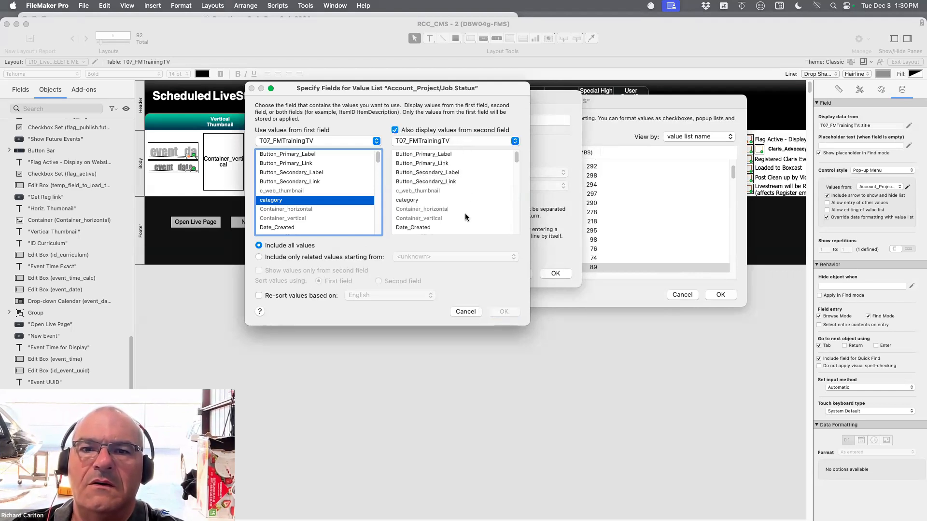
{"action": "scroll", "coordinate": [466, 217], "scroll_direction": "down", "scroll_amount": 2}
{"action": "left_click", "coordinate": [446, 213]}
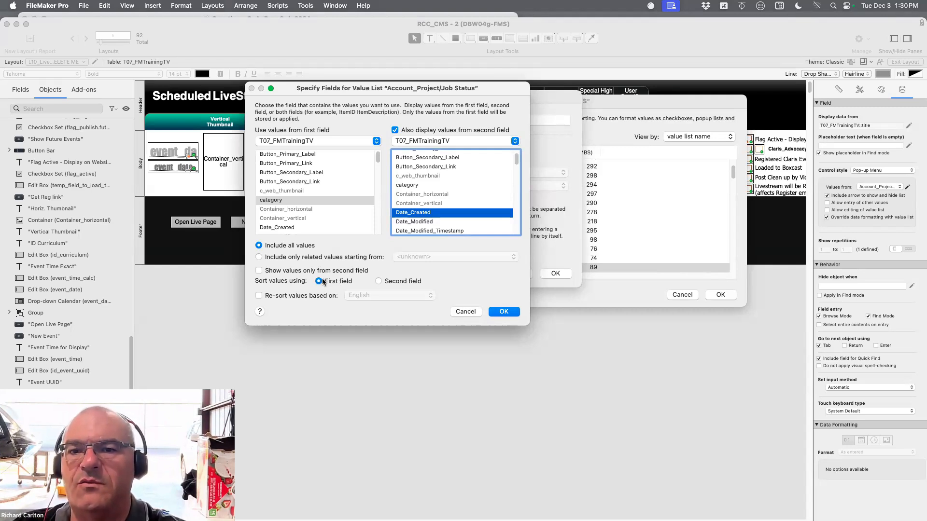
Enable re-sorting of the value list's values based on English
{"action": "left_click", "coordinate": [260, 296]}
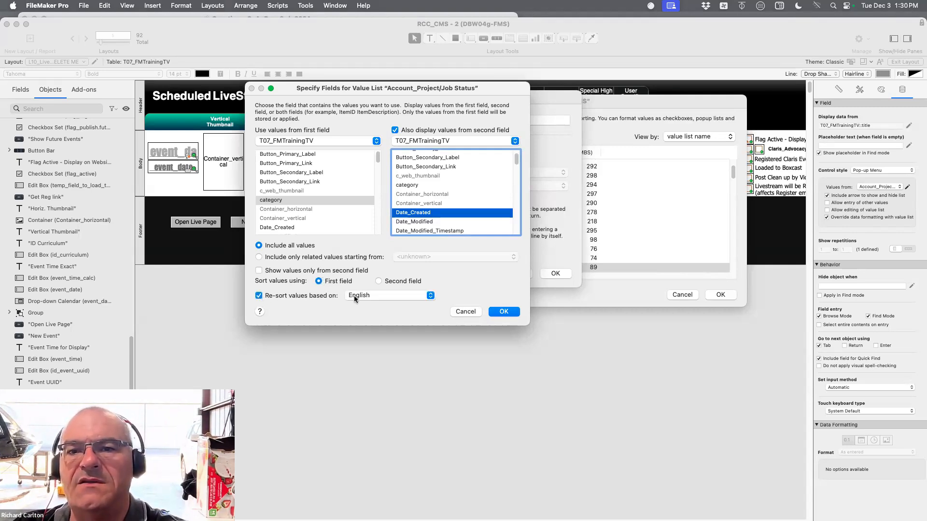
{"action": "left_click", "coordinate": [362, 296]}
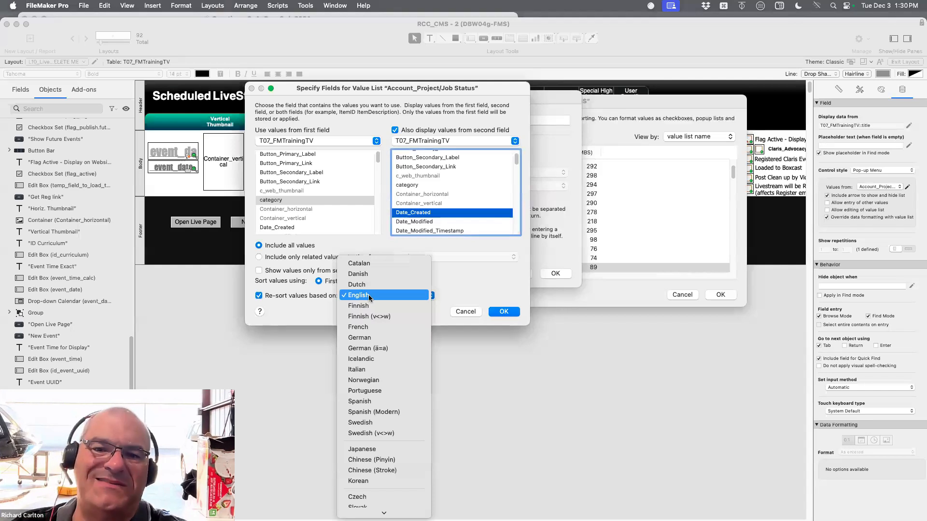
{"action": "left_click", "coordinate": [369, 295]}
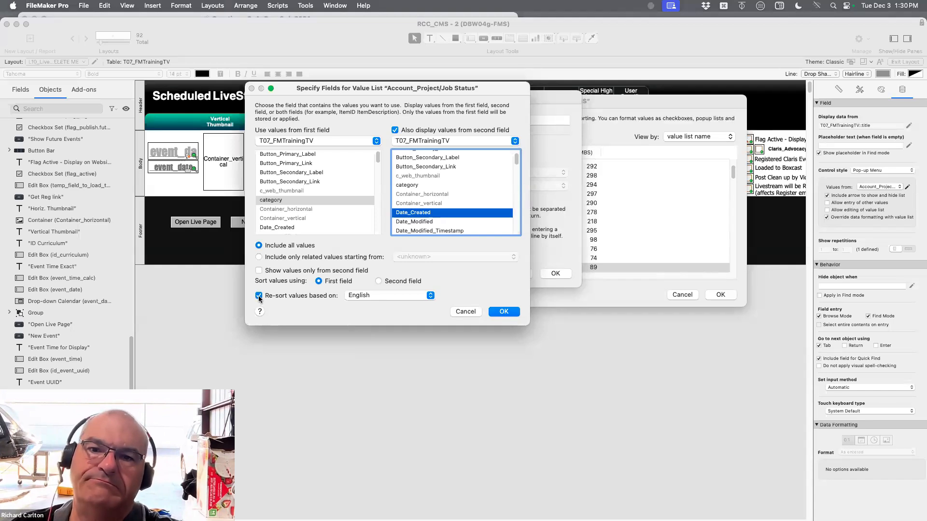
Try toggling the display of only second-field values and the language-based re-sorting on and off
{"action": "double_click", "coordinate": [259, 271]}
{"action": "left_click", "coordinate": [259, 295]}
{"action": "left_click", "coordinate": [260, 295]}
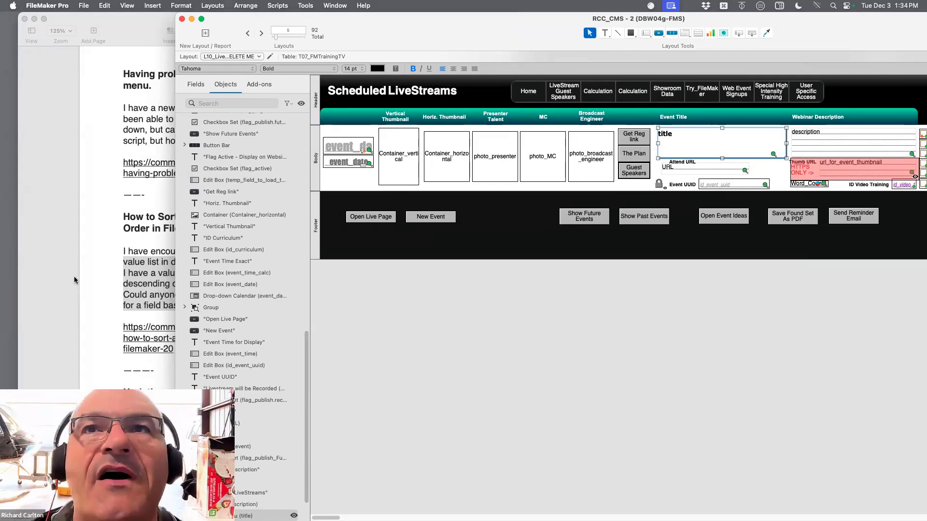
Move the RCC_CMS layout window so that its inspector comes back into view
{"action": "left_click_drag", "start_coordinate": [815, 28], "coordinate": [677, 23]}
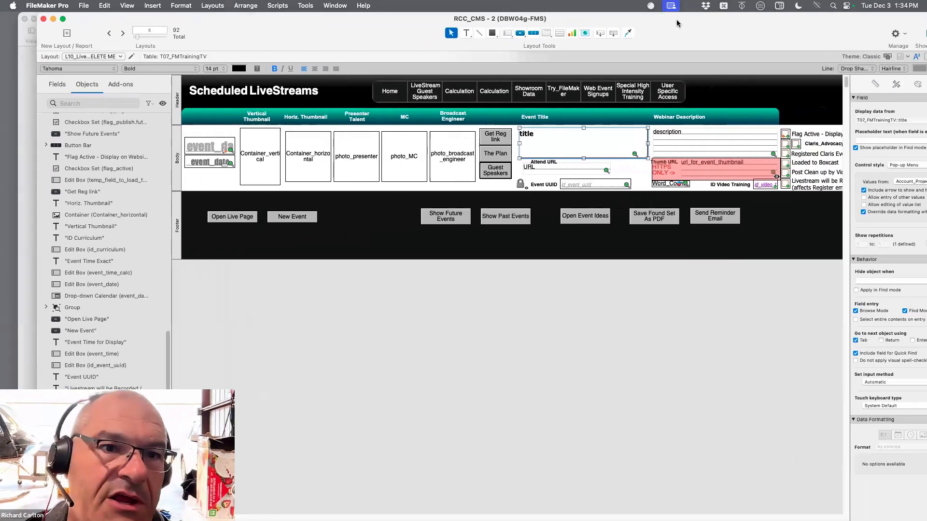